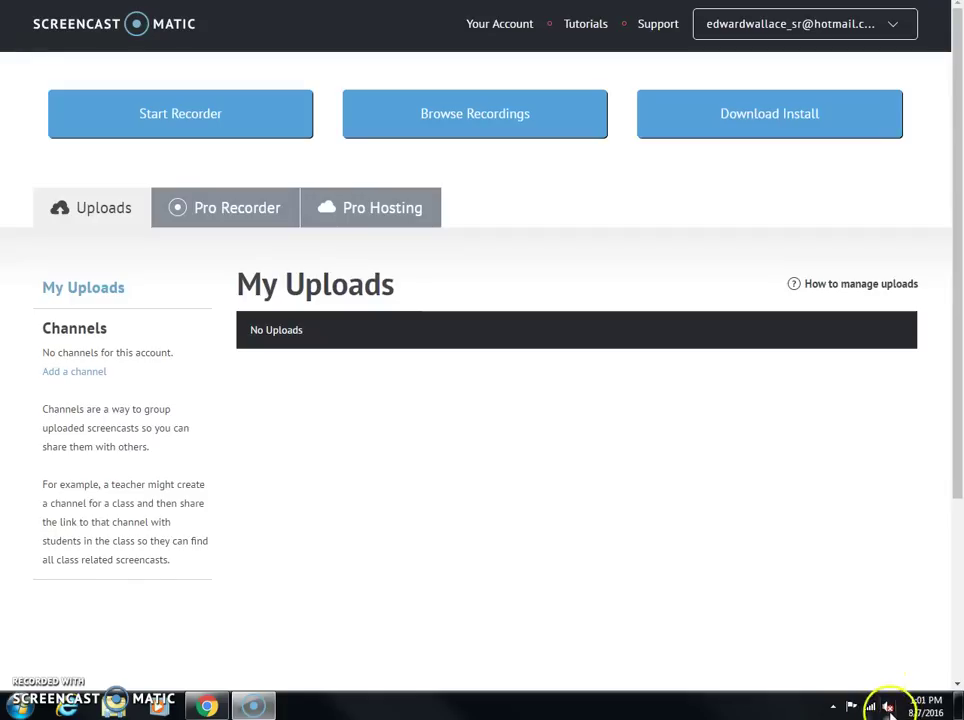
# Open the Playback devices list from the volume tray icon.
pyautogui.moveTo(870, 710)
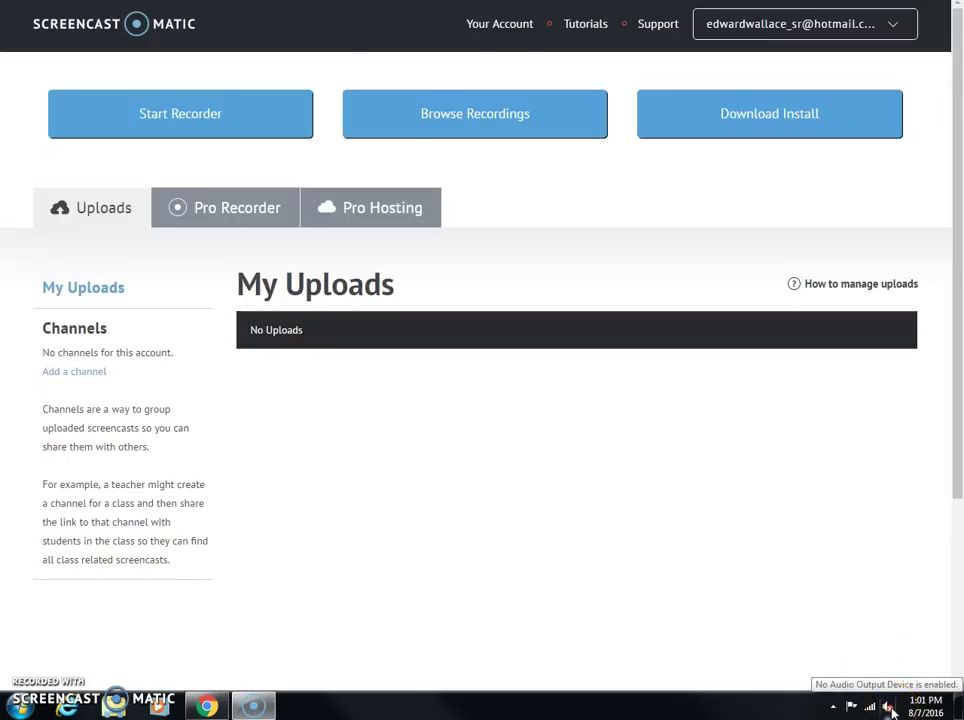
pyautogui.rightClick(891, 712)
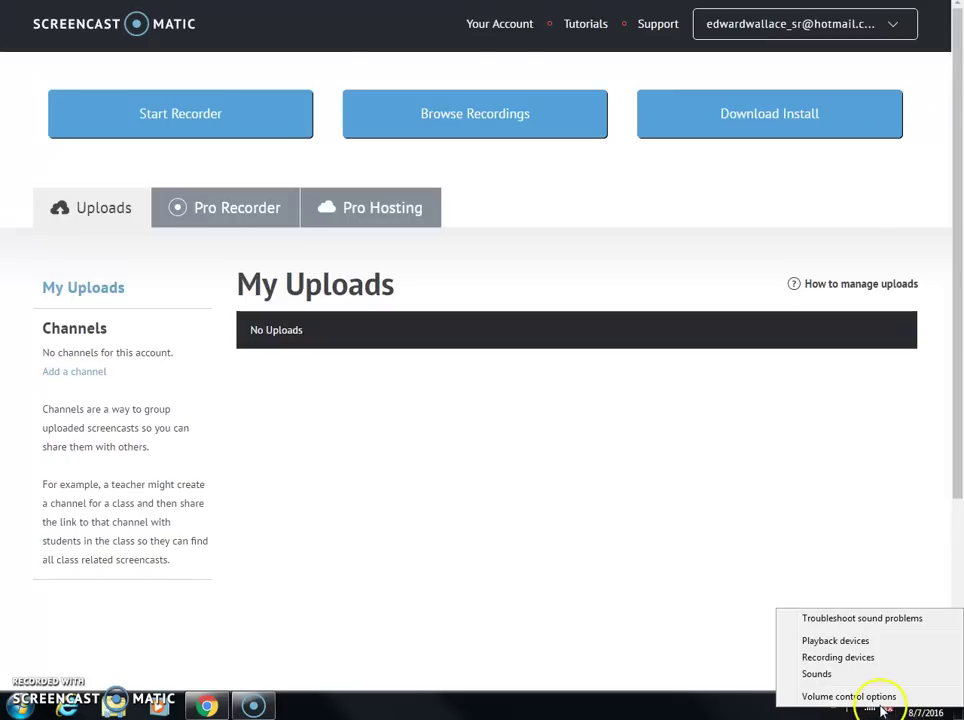
pyautogui.click(853, 645)
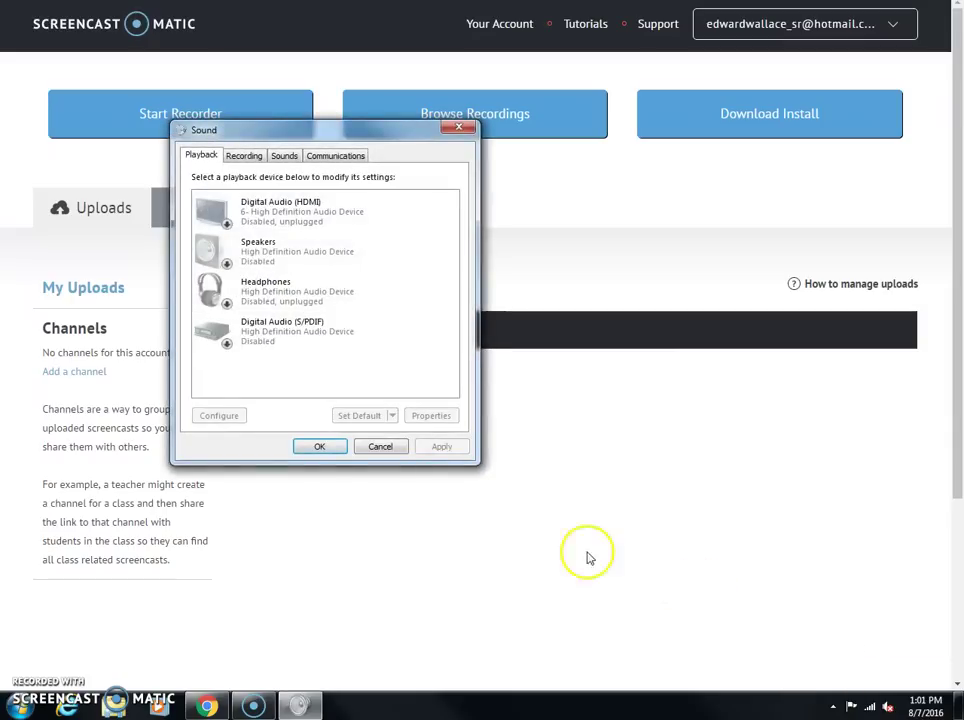
# Enable the Speakers as the default playback device and begin their speaker configuration.
pyautogui.click(250, 250)
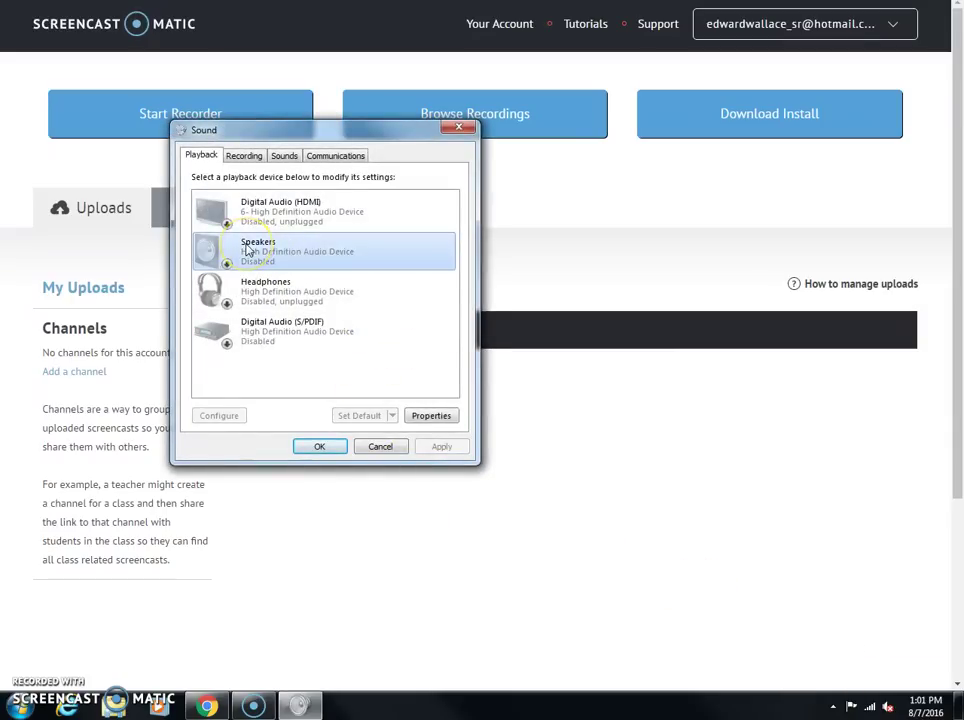
pyautogui.rightClick(249, 250)
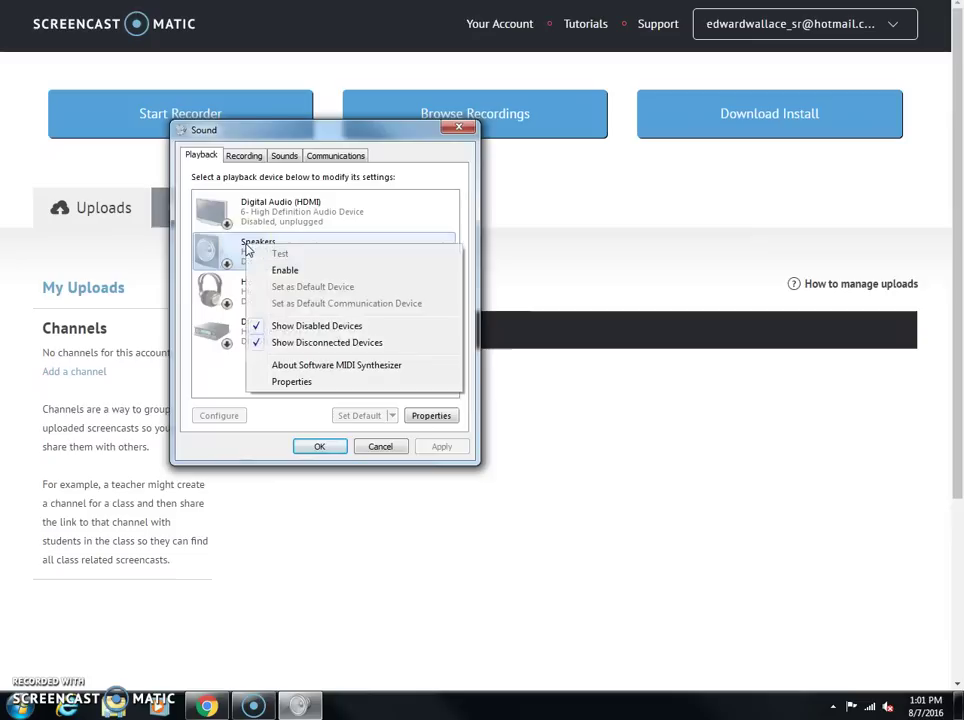
pyautogui.click(280, 270)
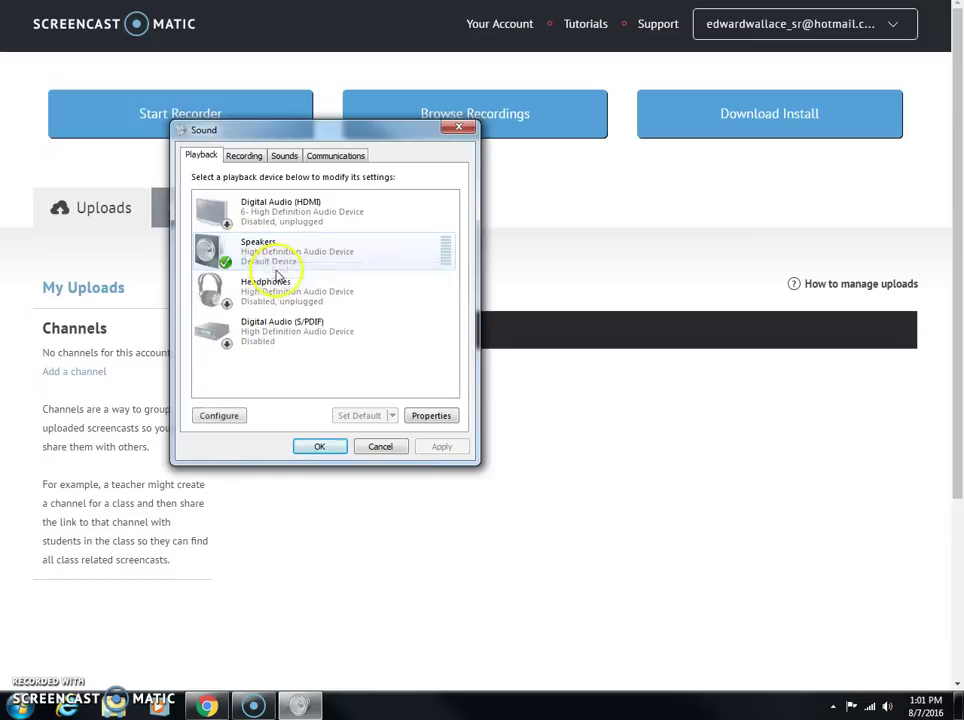
pyautogui.click(220, 420)
# Test the stereo setup, keep front left and right as full-range, finish, and confirm with OK.
pyautogui.click(196, 375)
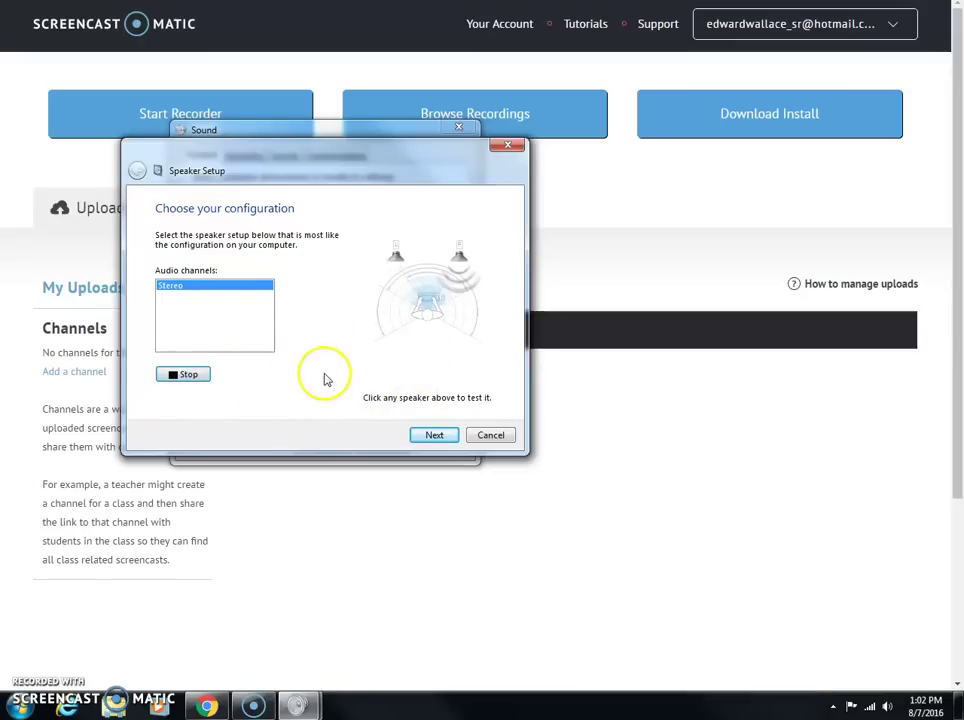
pyautogui.click(434, 437)
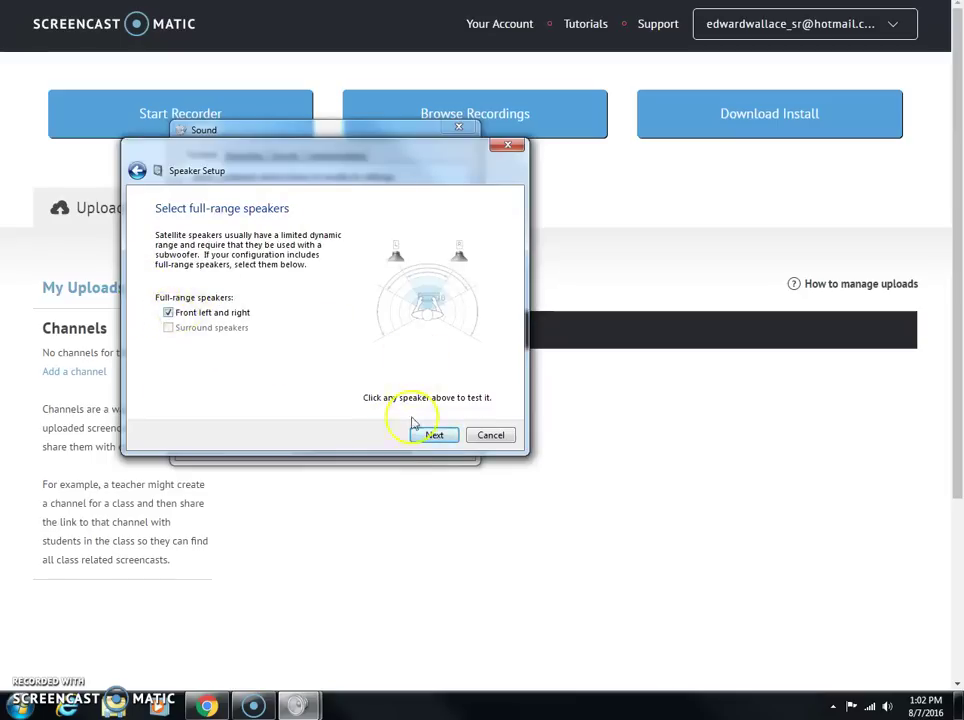
pyautogui.click(418, 440)
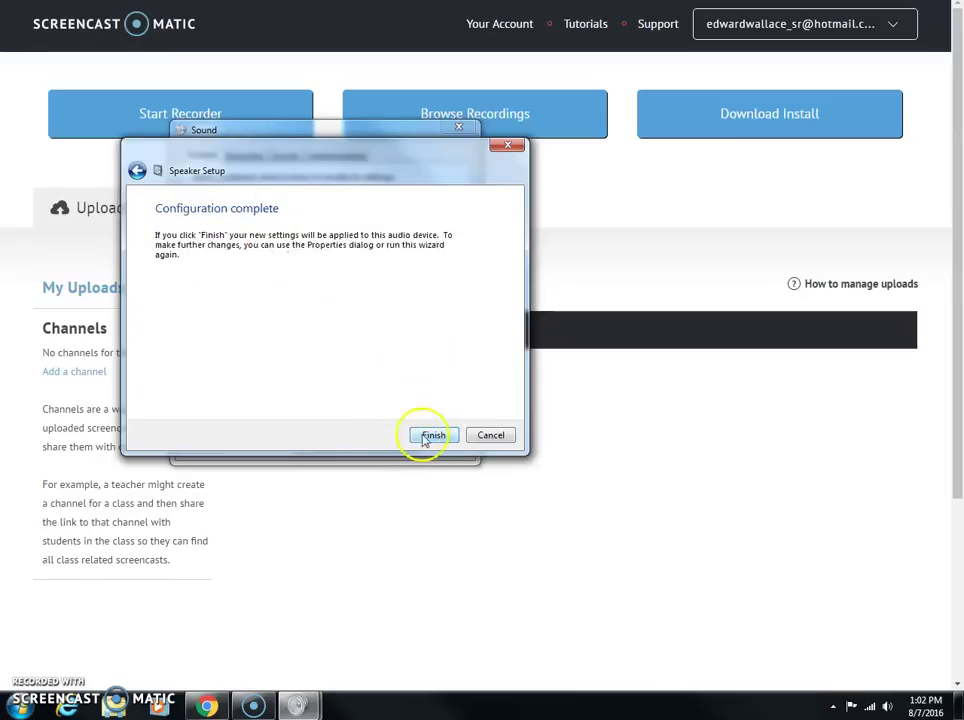
pyautogui.click(420, 440)
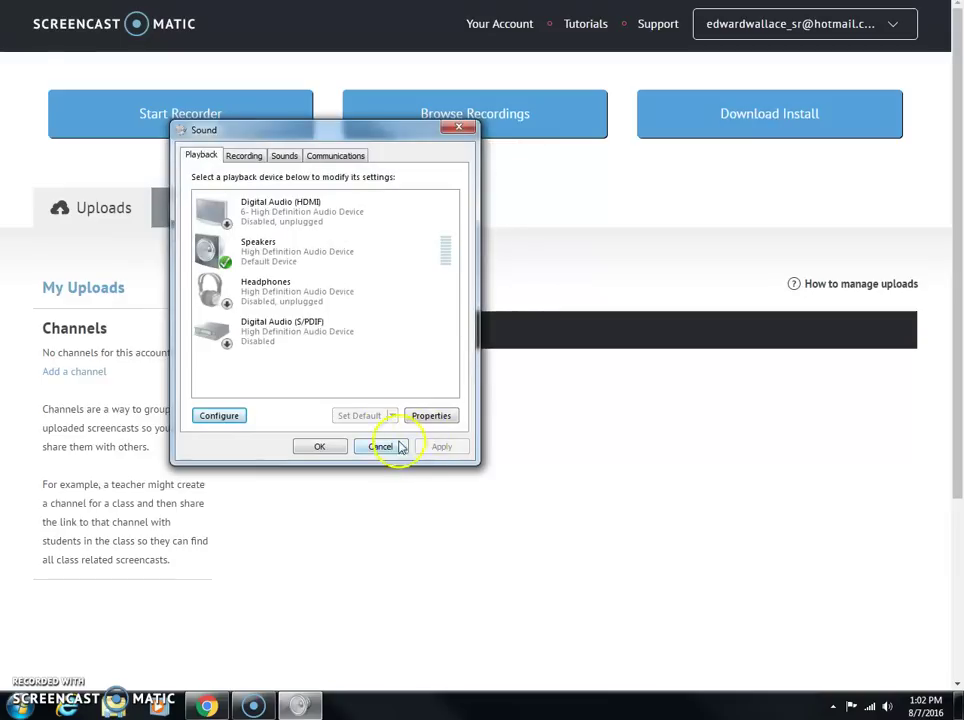
pyautogui.click(318, 449)
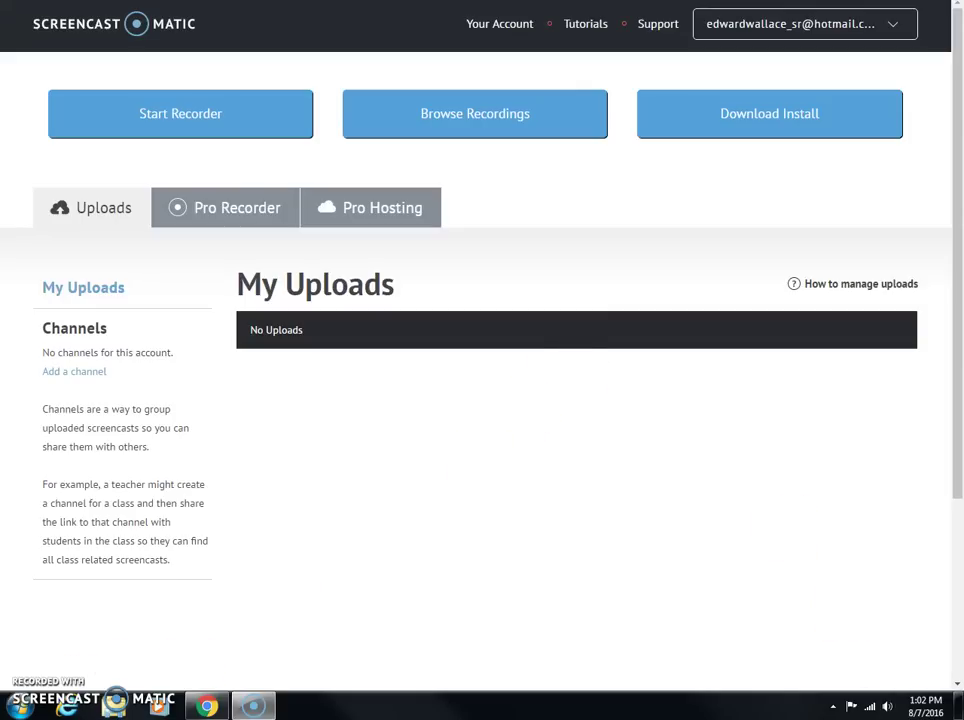
# Open Computer Properties to view Windows 7 Enterprise SP1, 4.00 GB RAM, 64-bit.
pyautogui.click(22, 708)
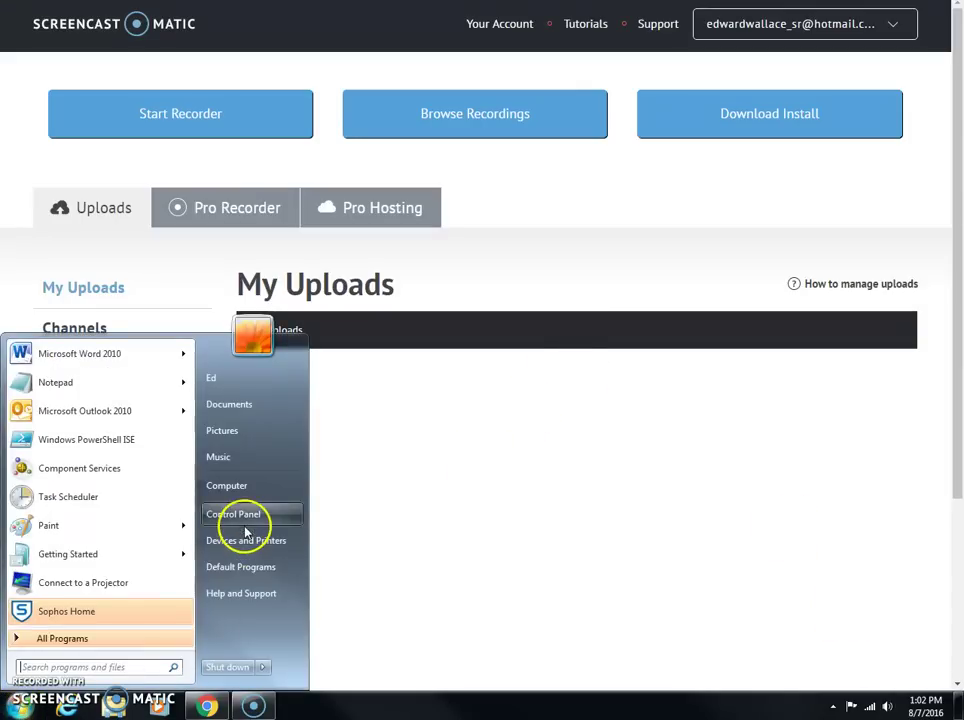
pyautogui.click(389, 708)
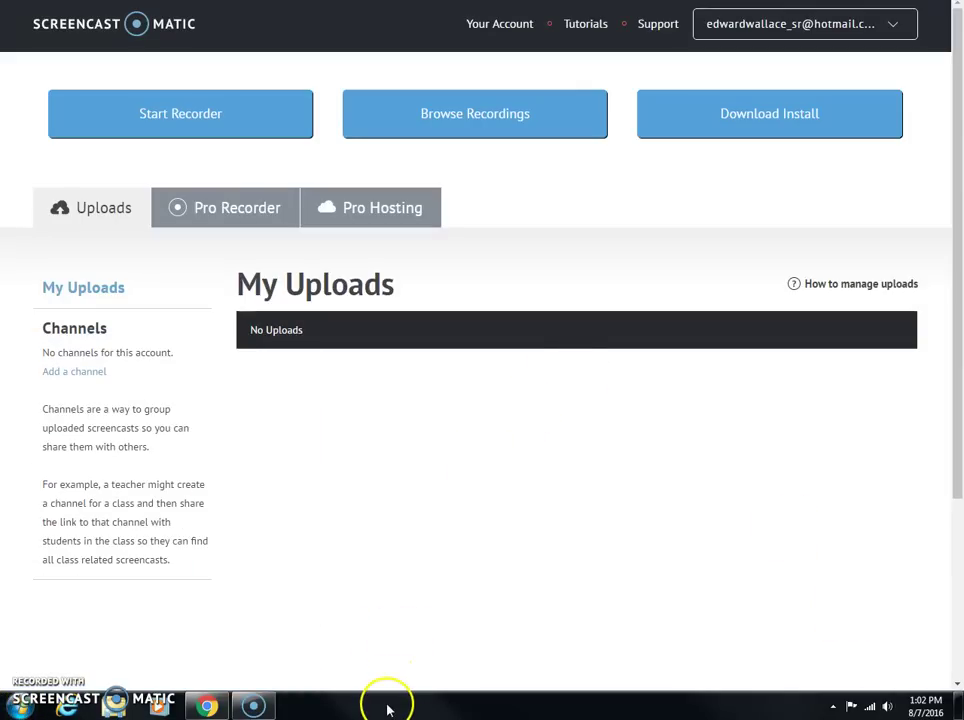
pyautogui.click(21, 709)
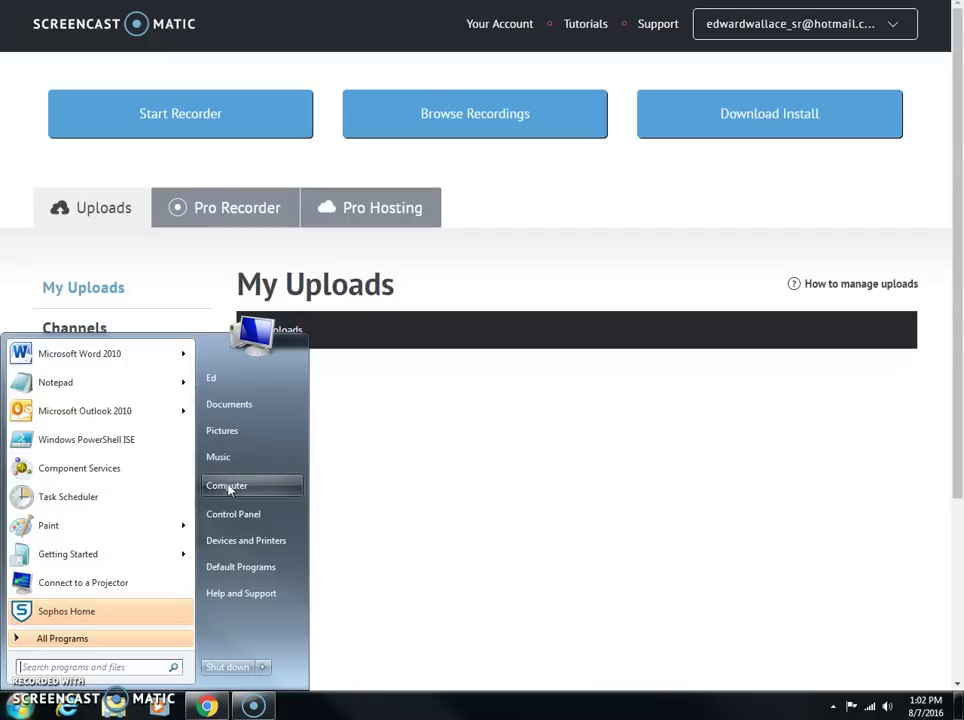
pyautogui.rightClick(229, 489)
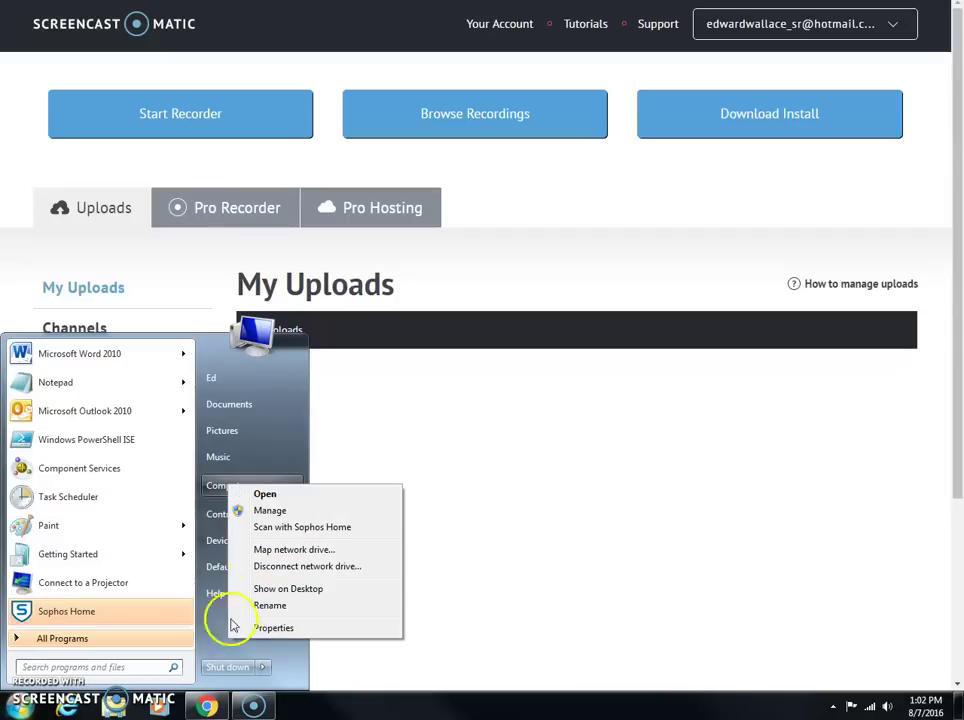
pyautogui.click(266, 630)
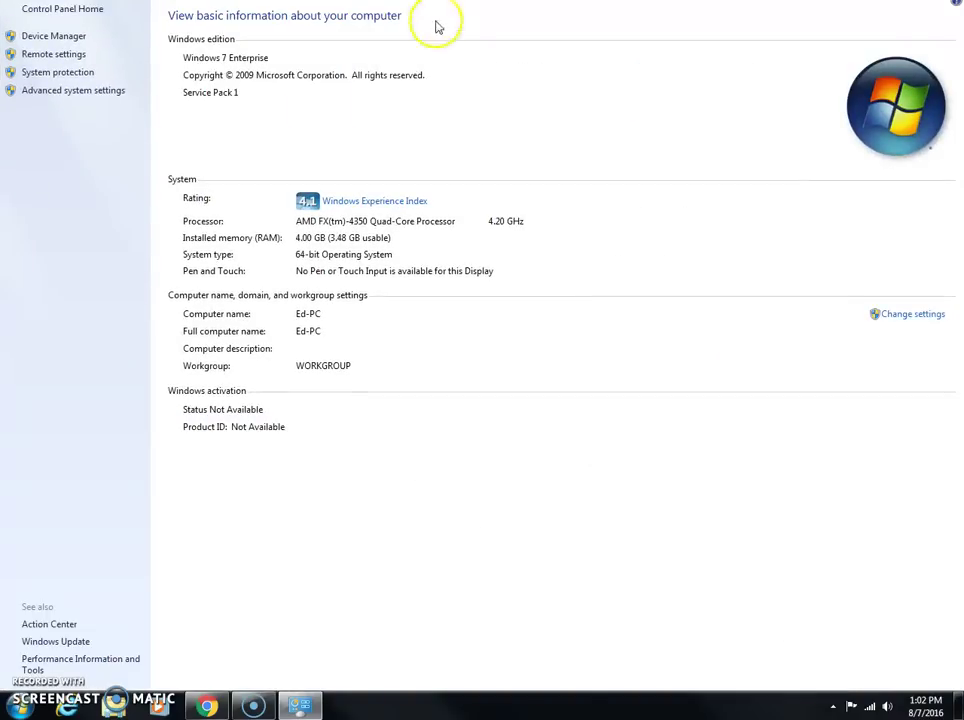
# Open Device Manager and briefly expand, then collapse, Sound, video and game controllers.
pyautogui.click(49, 40)
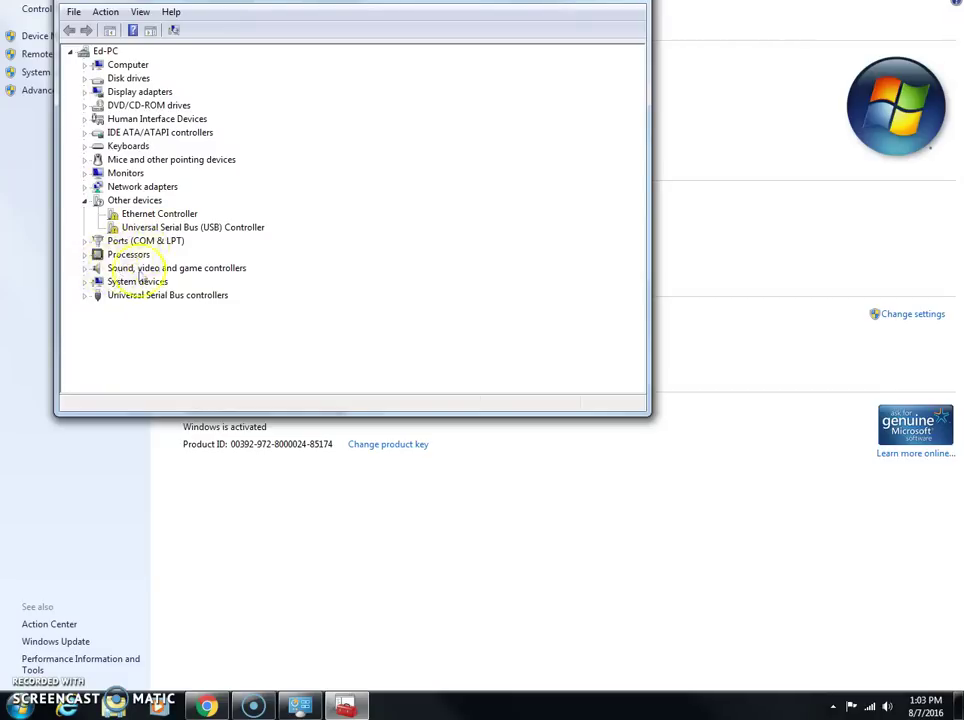
pyautogui.click(85, 270)
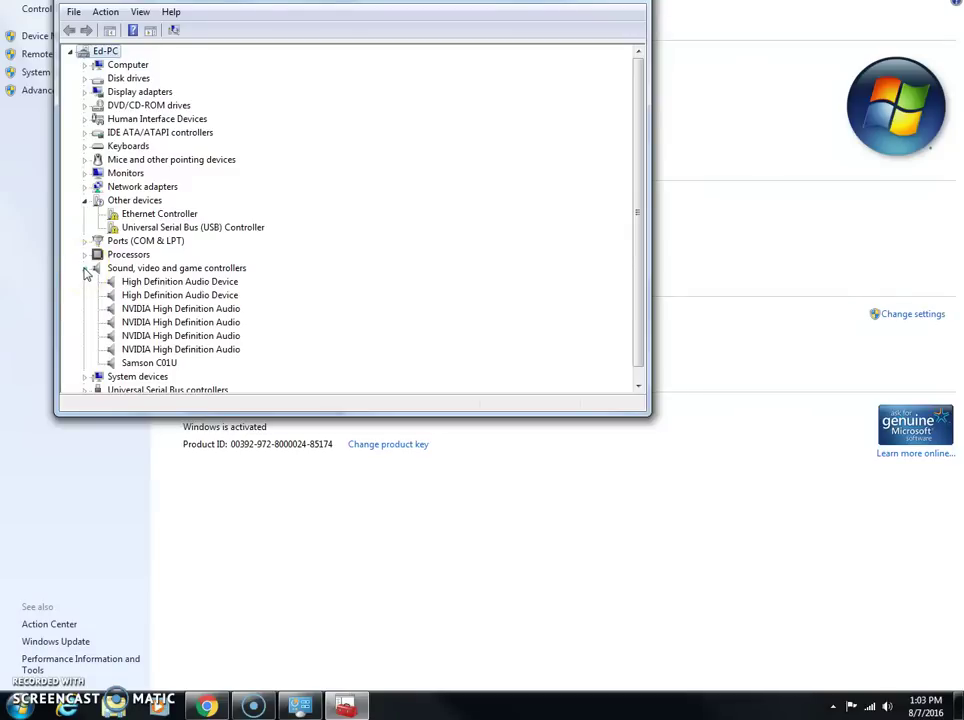
pyautogui.click(85, 268)
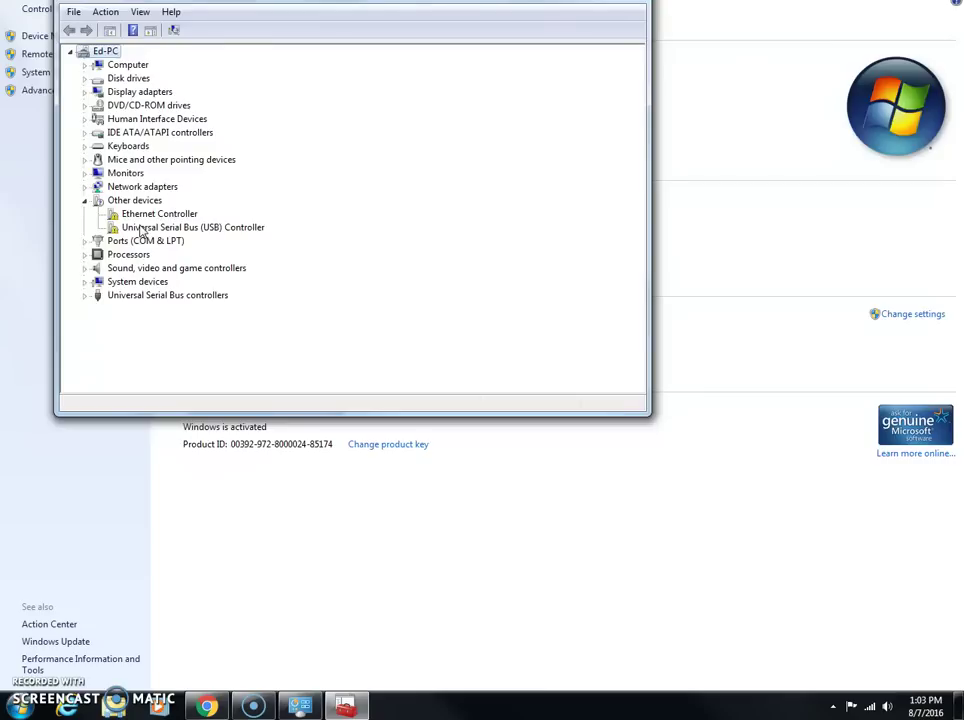
# Search automatically for a USB Controller driver, which finds none, and close the result.
pyautogui.rightClick(142, 228)
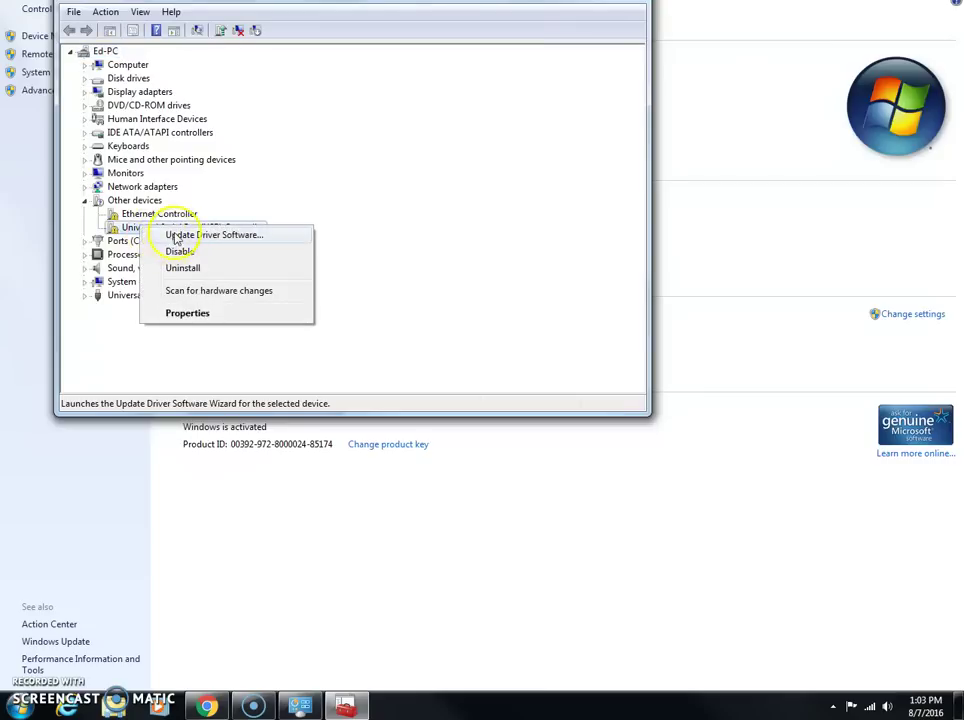
pyautogui.click(175, 236)
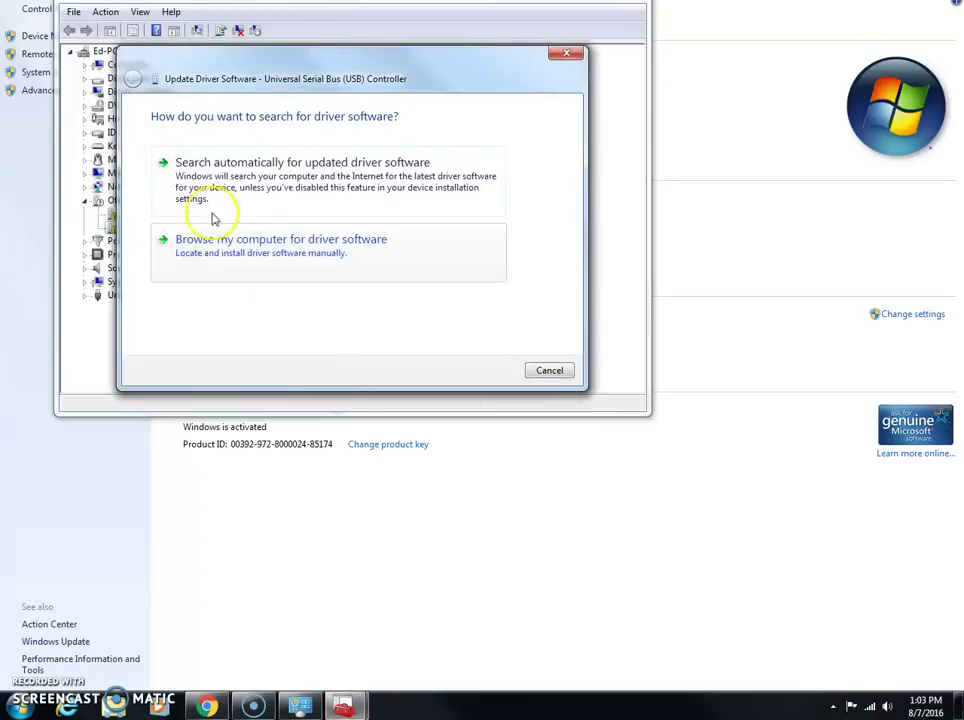
pyautogui.click(212, 177)
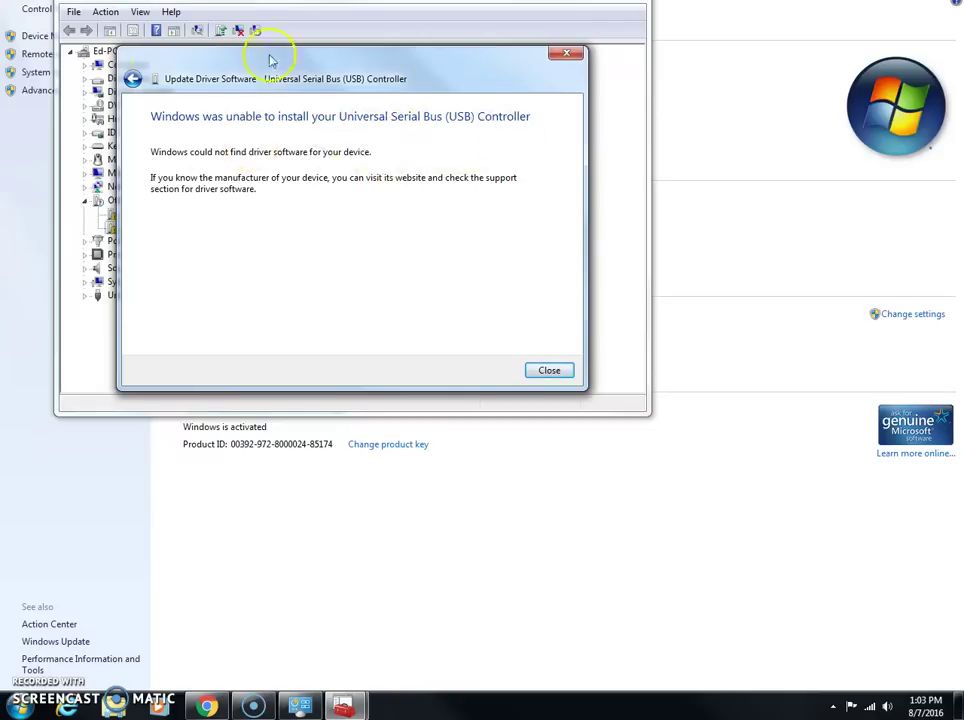
pyautogui.click(549, 370)
# Run Update Driver Software on the Ethernet Controller with automatic online search.
pyautogui.rightClick(150, 216)
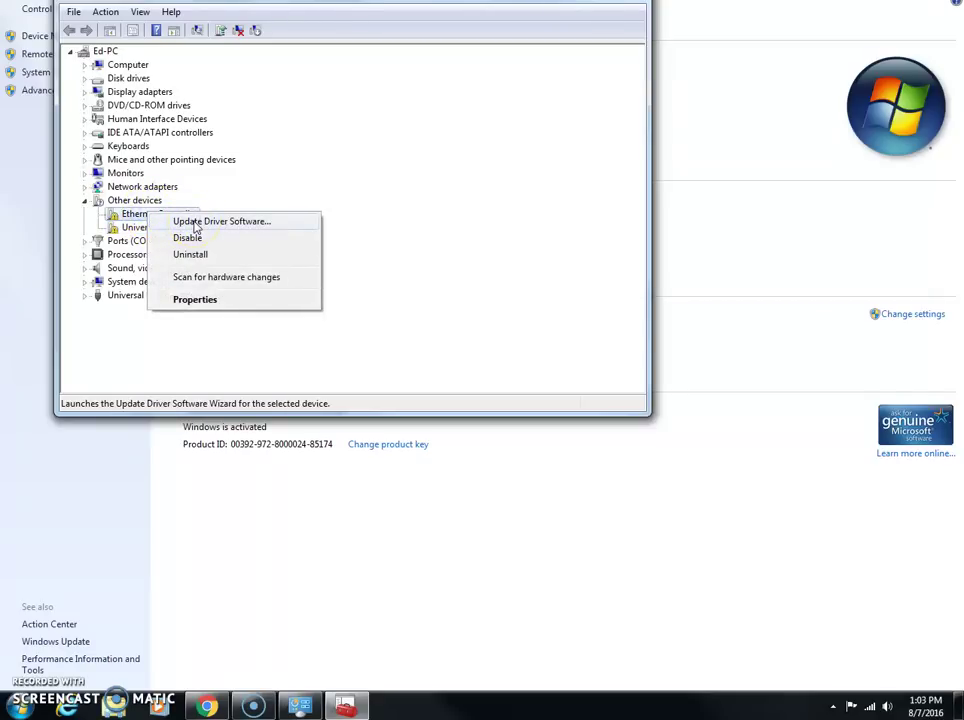
pyautogui.click(195, 224)
pyautogui.click(213, 194)
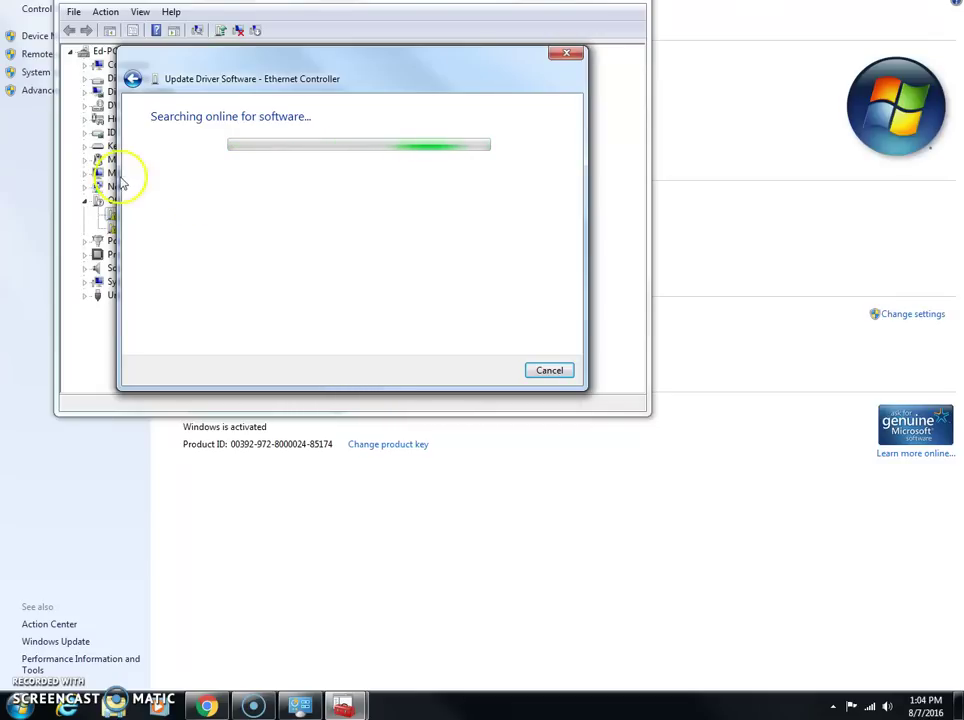
# Launch System Information via a 'system infor' search and check the GA-78LMT-USB3 6.0 model entry.
pyautogui.click(20, 708)
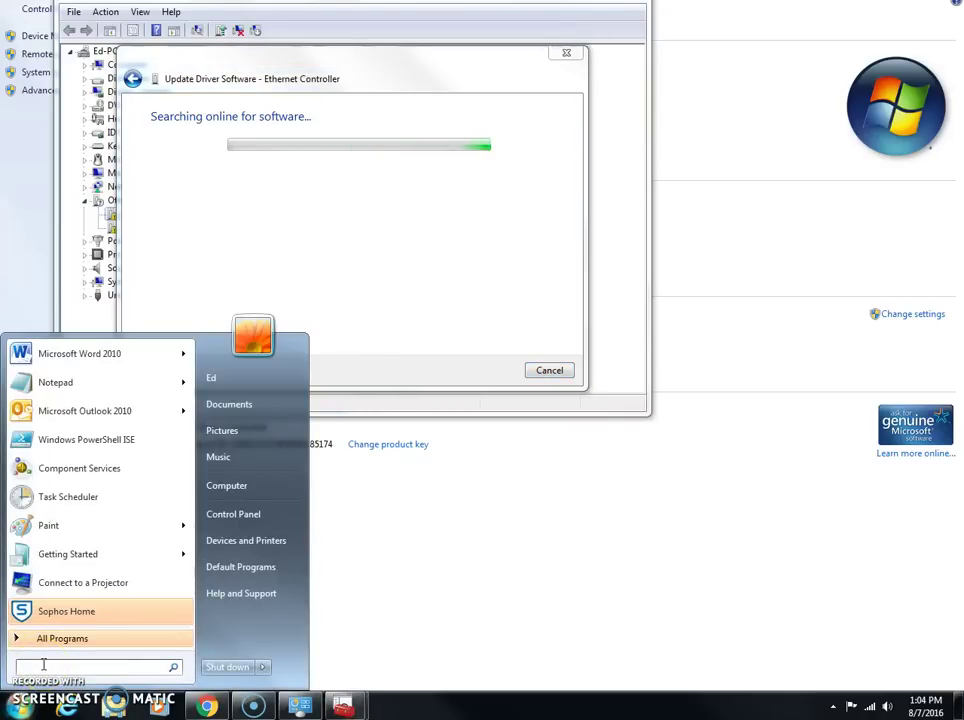
pyautogui.write('system i')
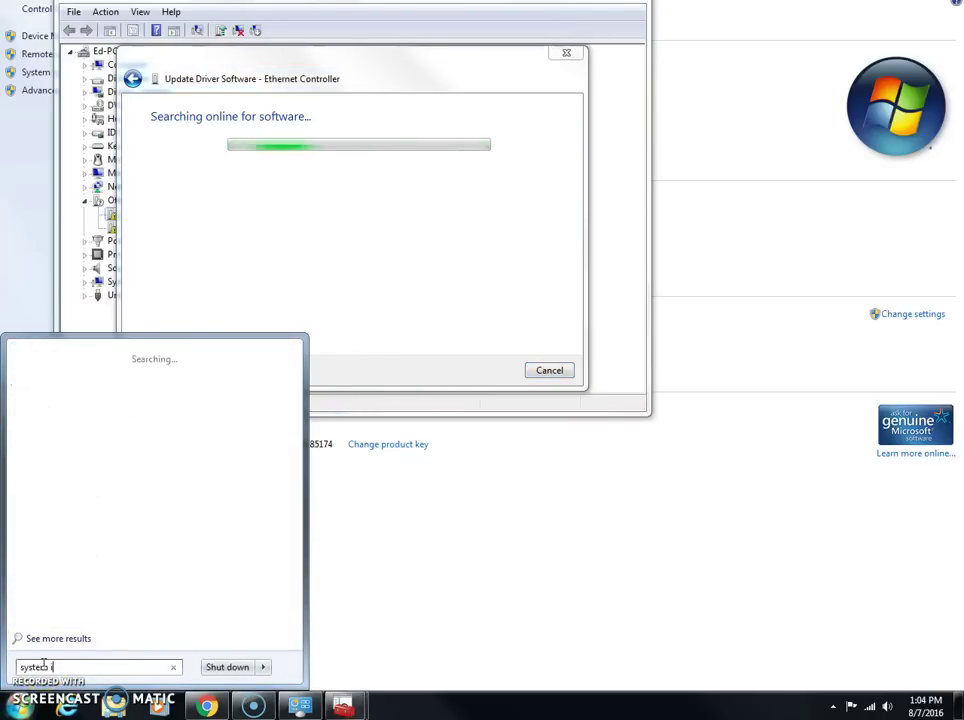
pyautogui.write('nfor')
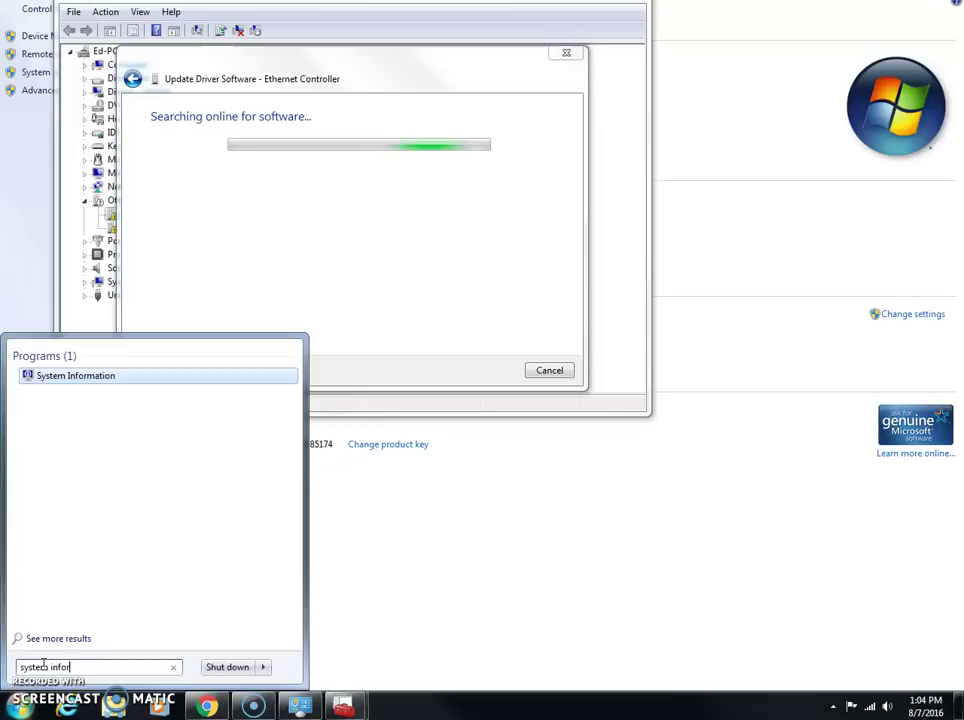
pyautogui.click(73, 376)
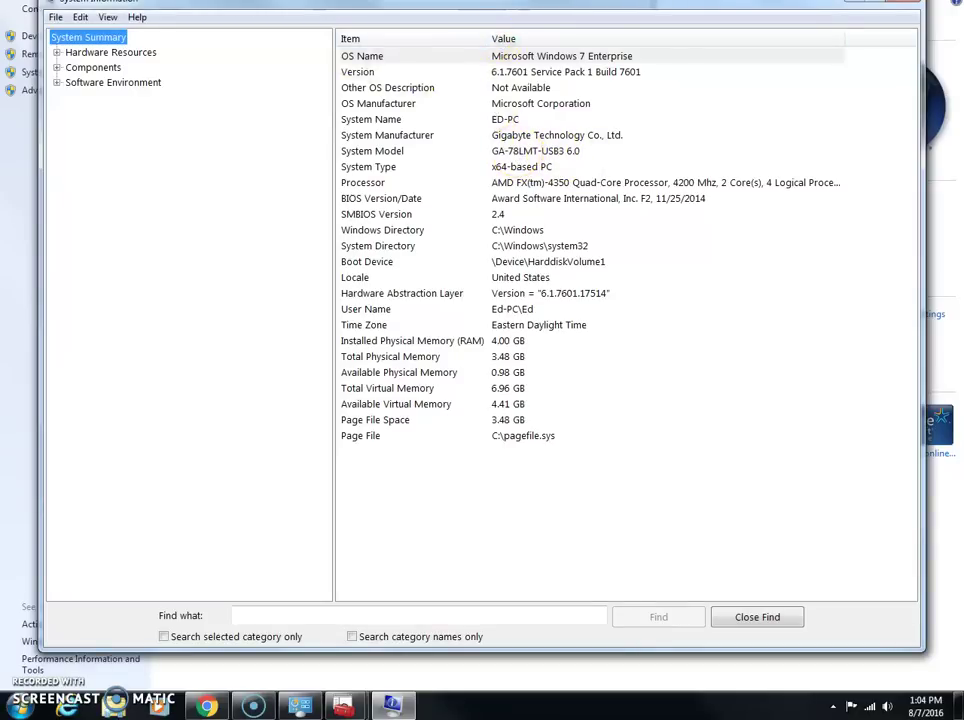
pyautogui.moveTo(728, 12); pyautogui.dragTo(727, 60)
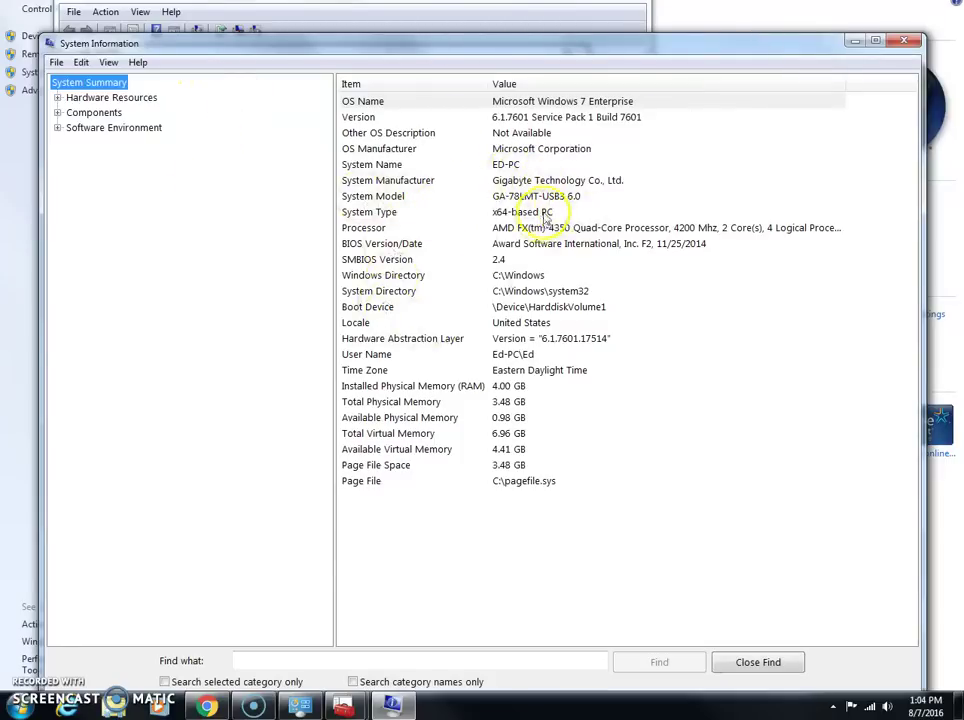
pyautogui.click(580, 198)
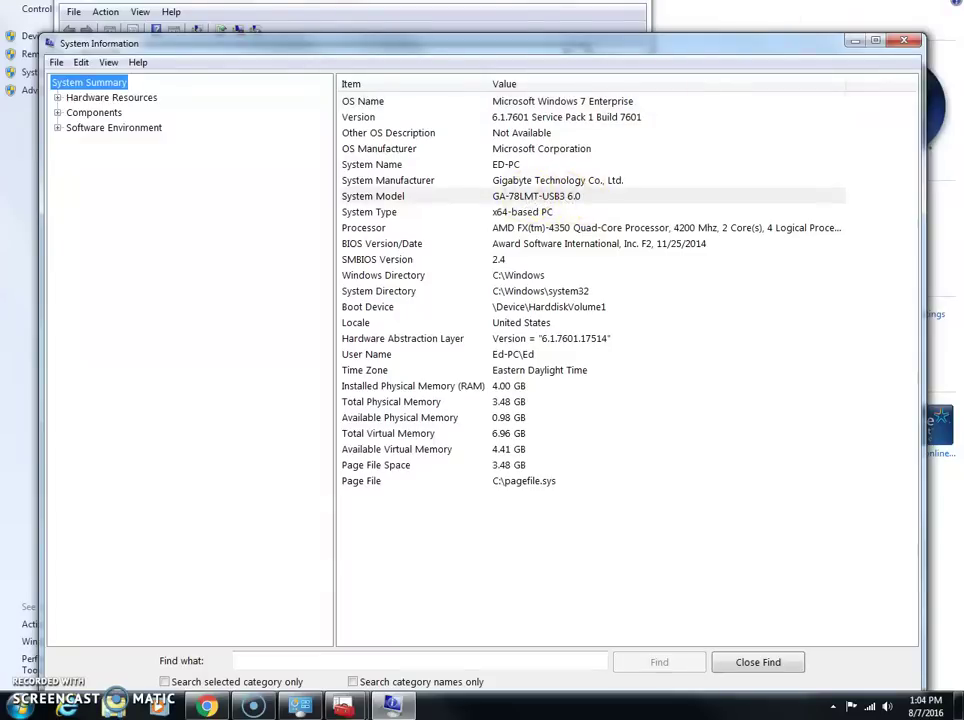
# Close System Information, dismiss the Ethernet driver failure, and collapse Other devices.
pyautogui.click(900, 42)
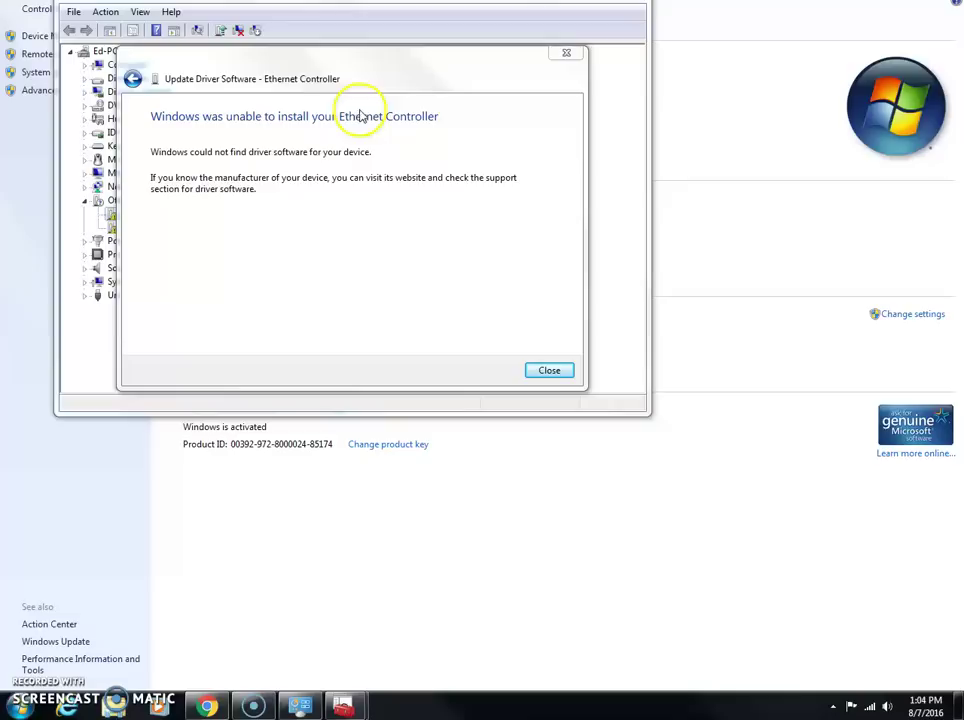
pyautogui.click(550, 371)
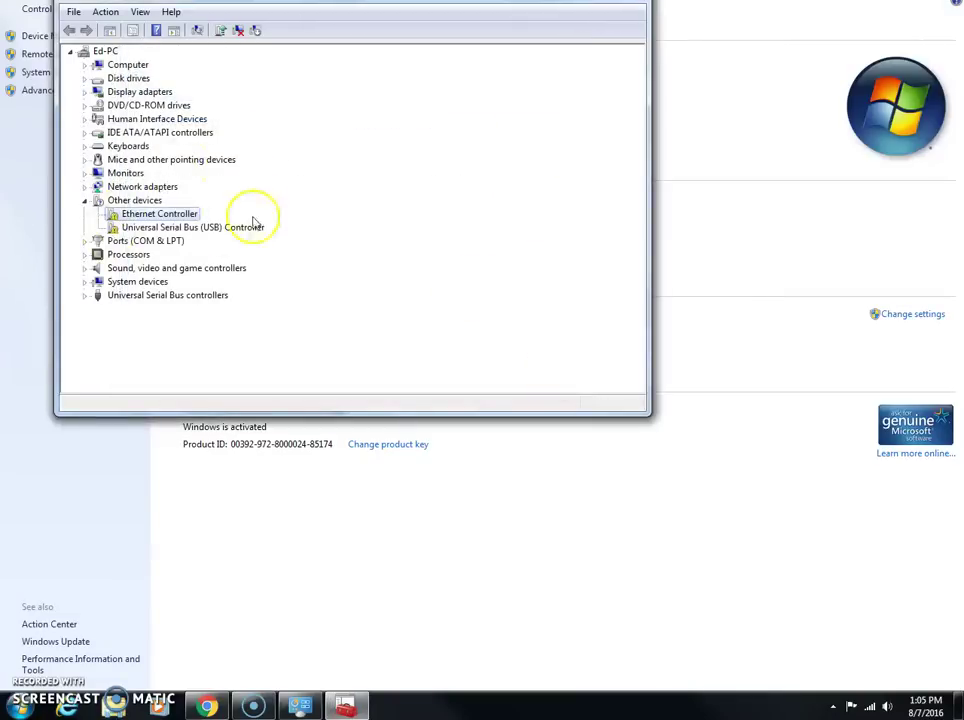
pyautogui.click(172, 216)
pyautogui.click(170, 216)
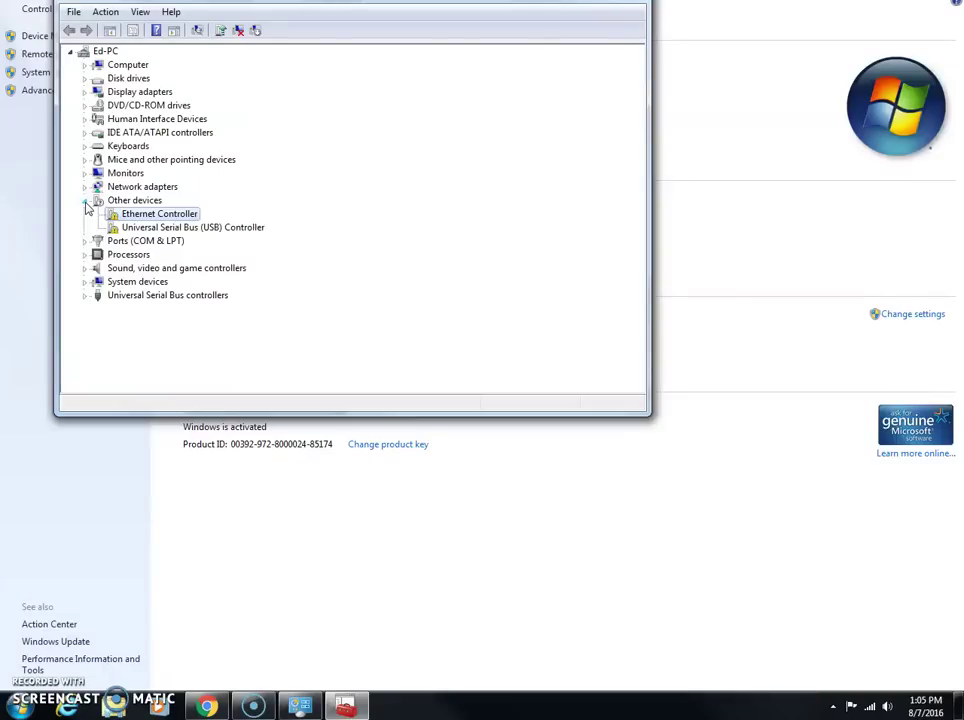
pyautogui.click(86, 203)
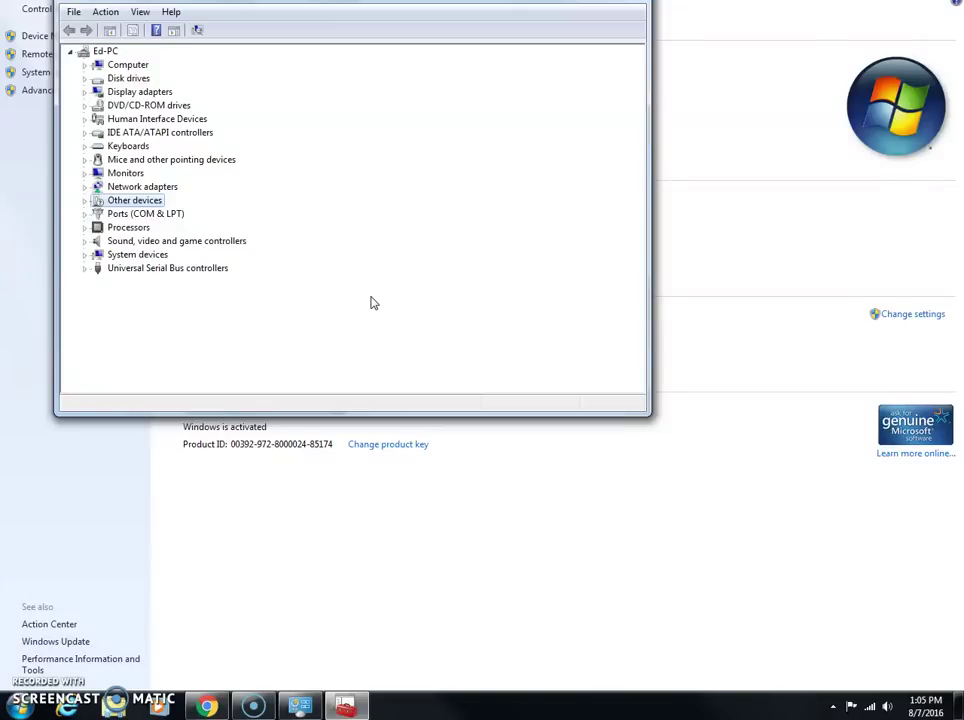
pyautogui.rightClick(886, 707)
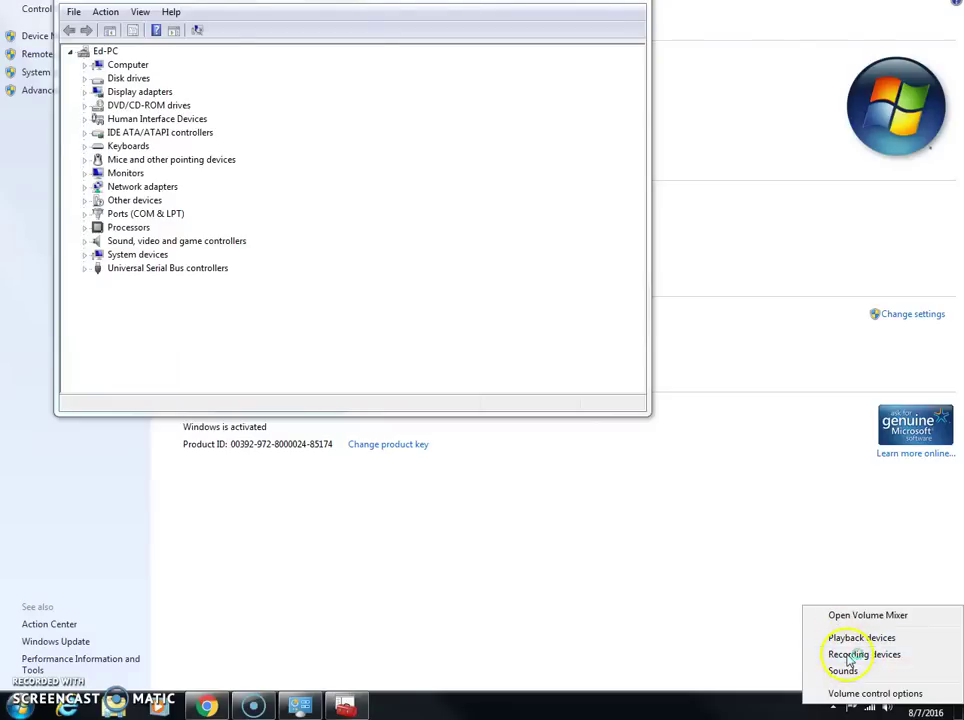
pyautogui.click(848, 656)
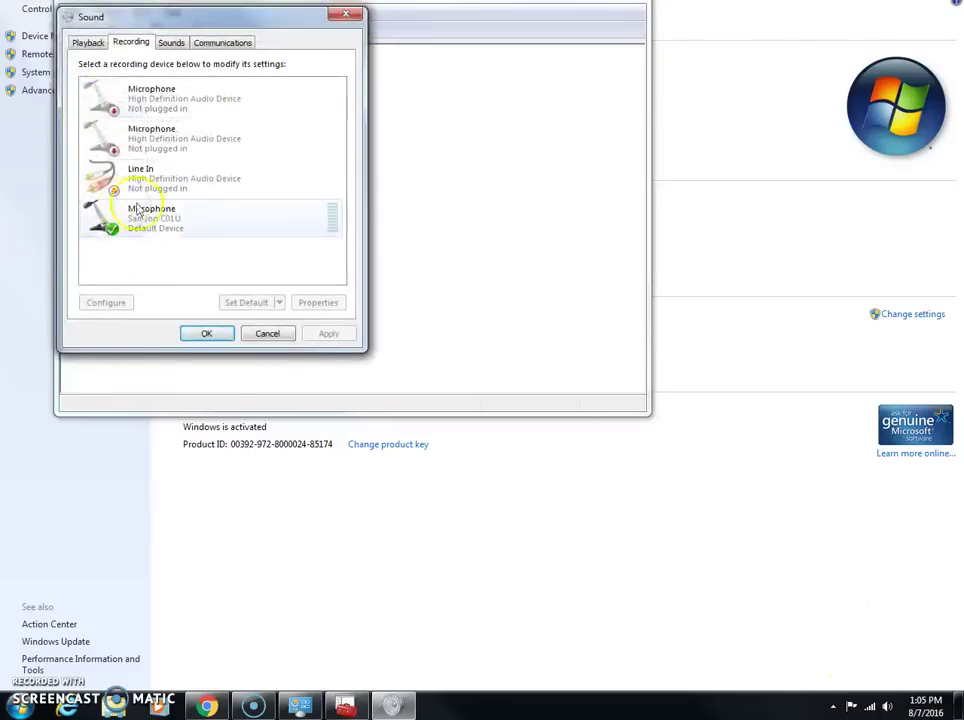
pyautogui.click(89, 44)
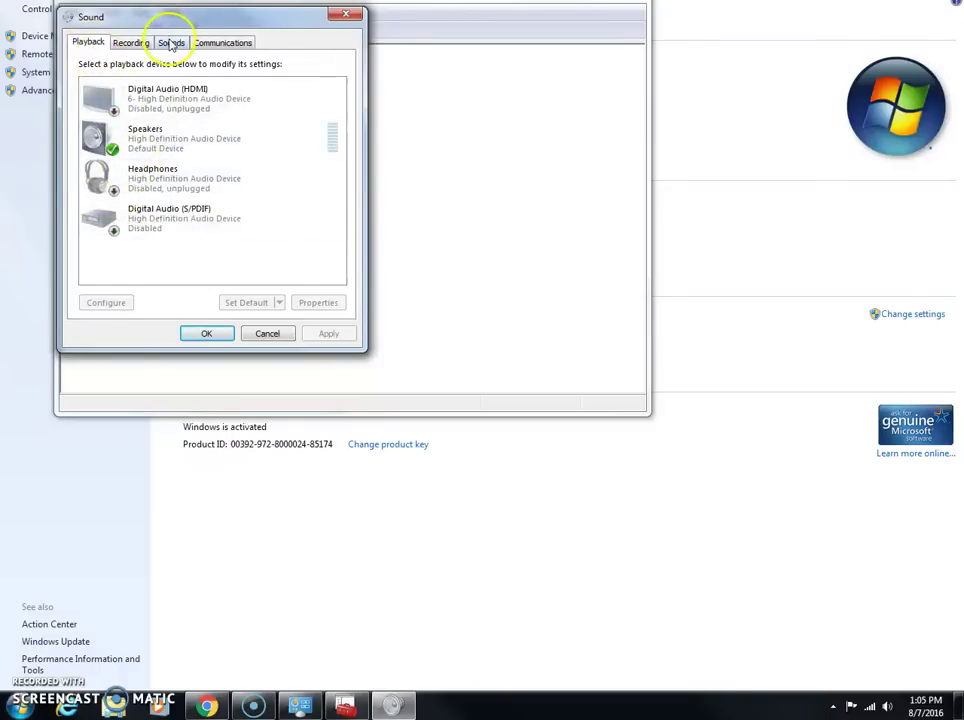
pyautogui.click(171, 44)
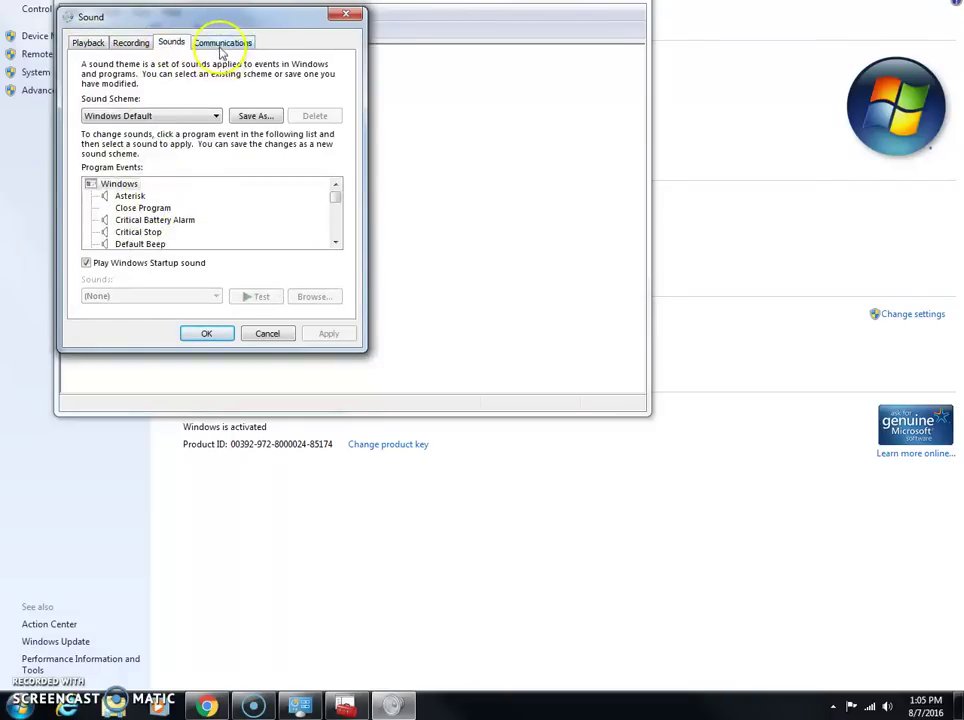
pyautogui.click(222, 42)
pyautogui.click(88, 44)
pyautogui.click(220, 336)
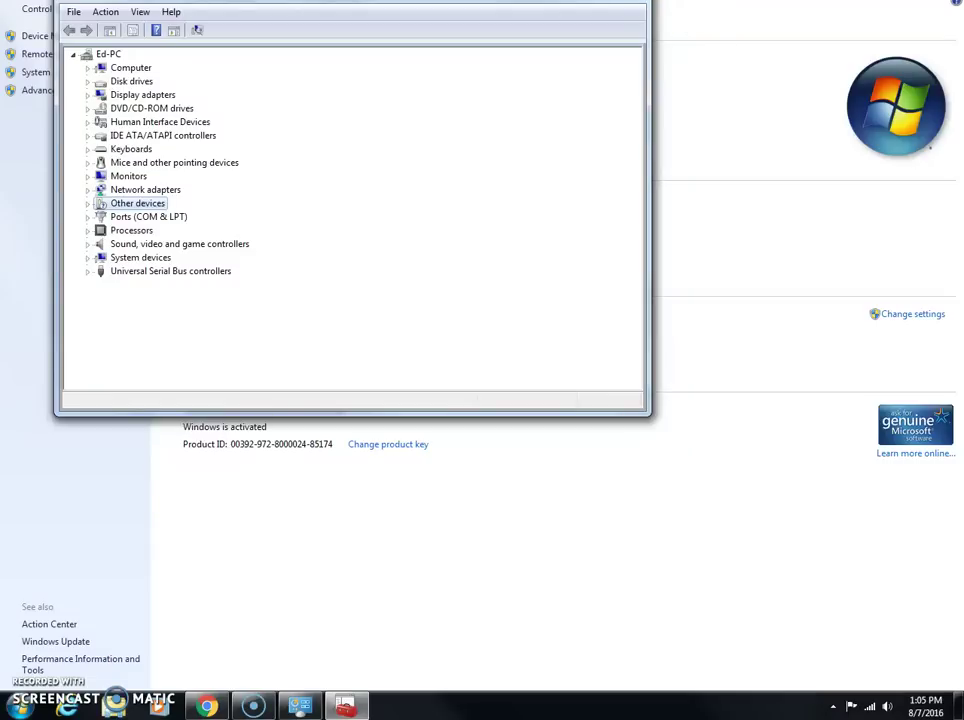
# Close the Device Manager window with Alt+F4.
pyautogui.hotkey('alt', 'F4')
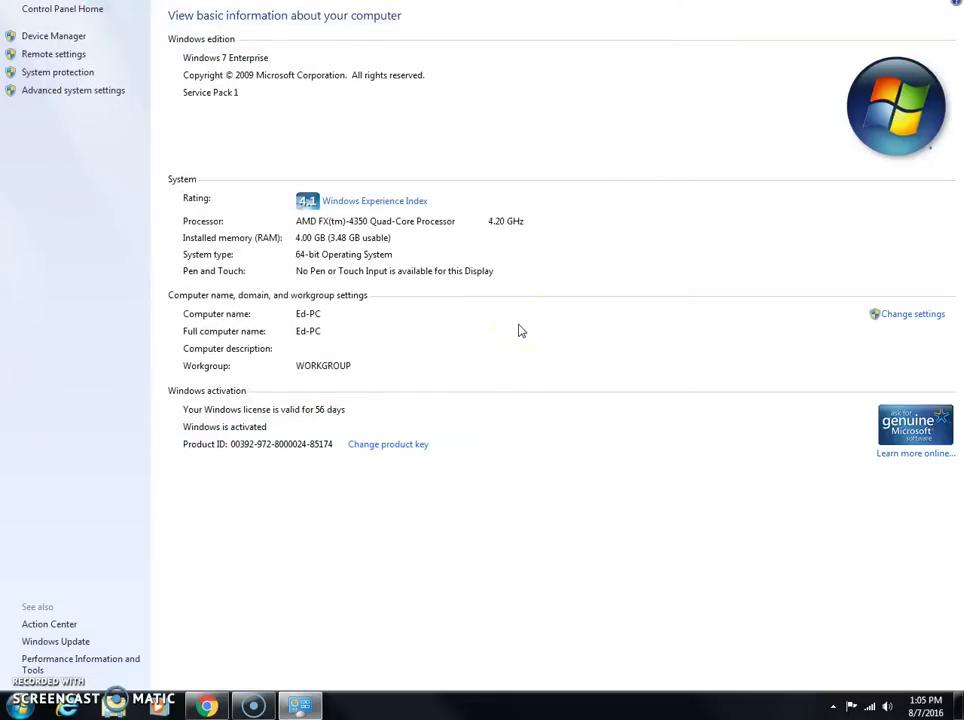